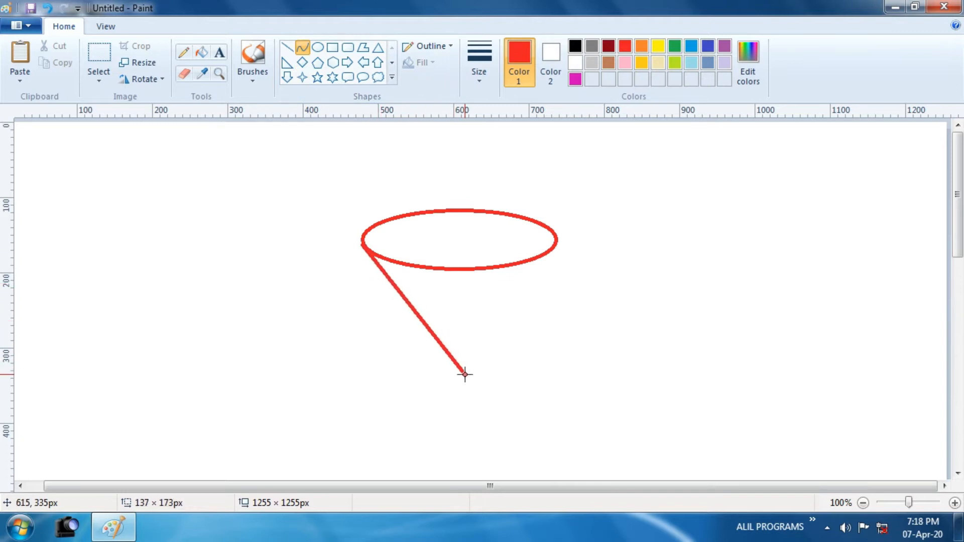
- Bend the cup's left side line into a curve, and complete the right side with a horizontally flipped copy of the left half
left_click_drag(431, 333, 369, 360)
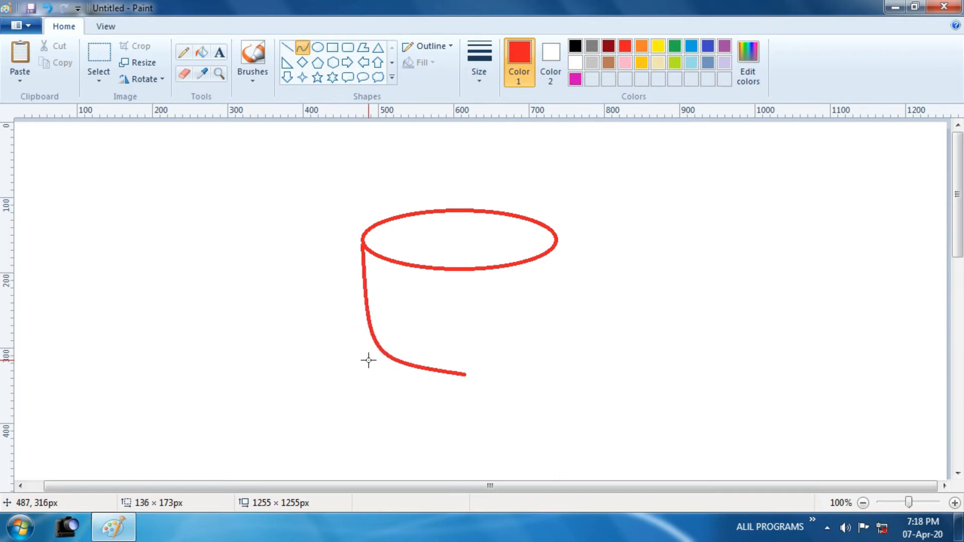
left_click(99, 78)
left_click(111, 117)
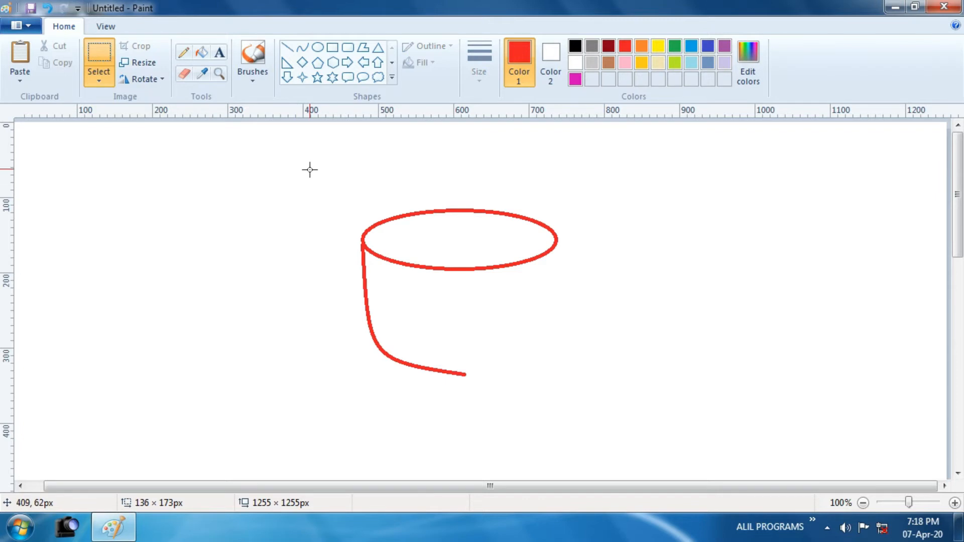
left_click_drag(306, 162, 466, 427)
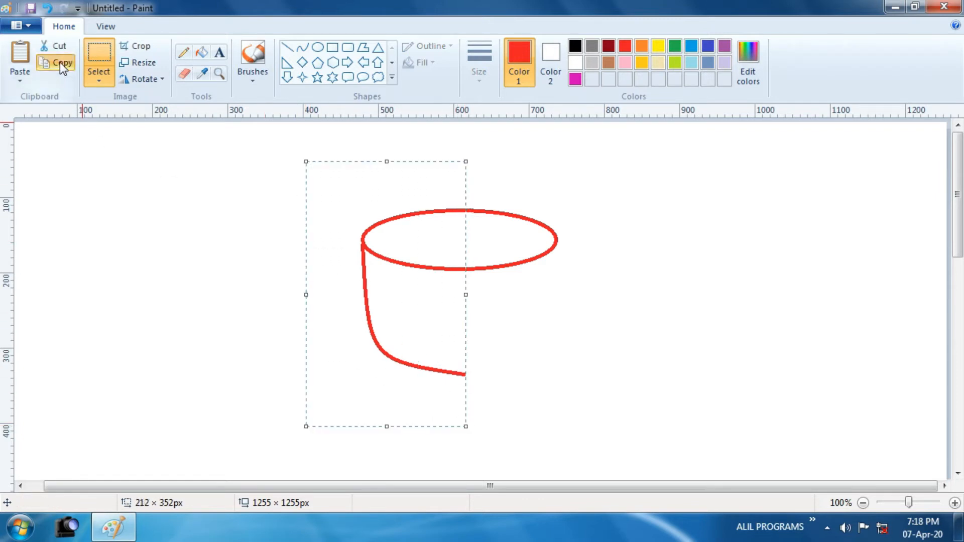
left_click(19, 61)
left_click(150, 78)
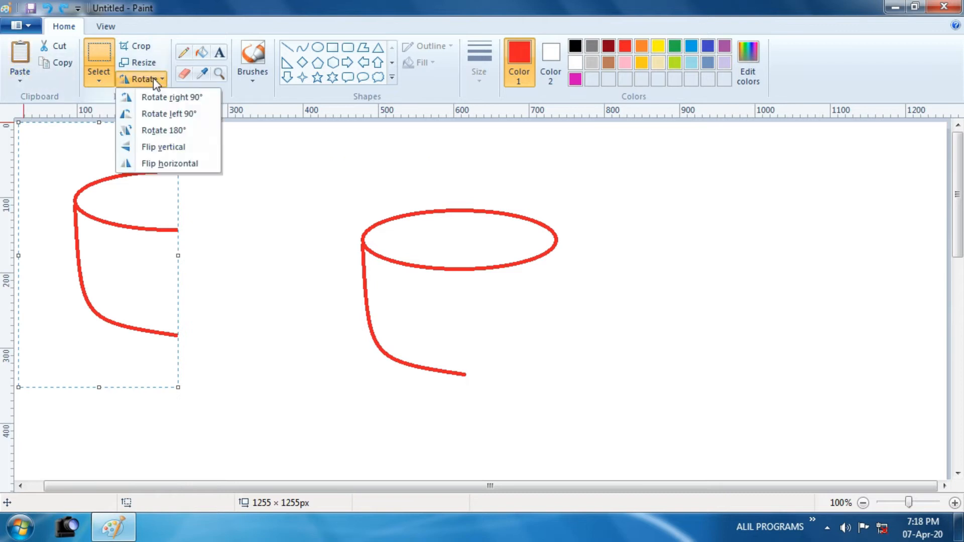
left_click(170, 164)
left_click_drag(64, 254, 512, 295)
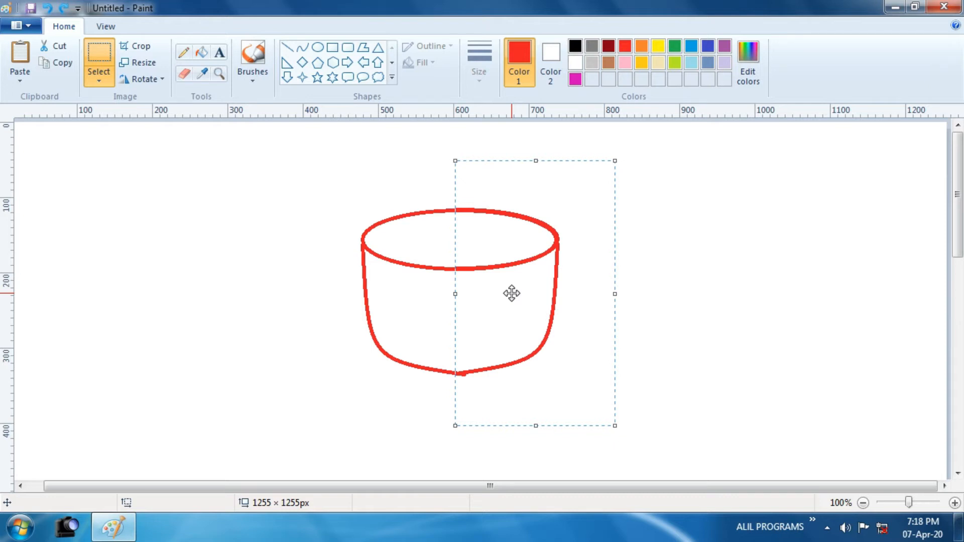
- Draw a handle on the cup's right side with two nested black curves, about 80 px tall
left_click(302, 47)
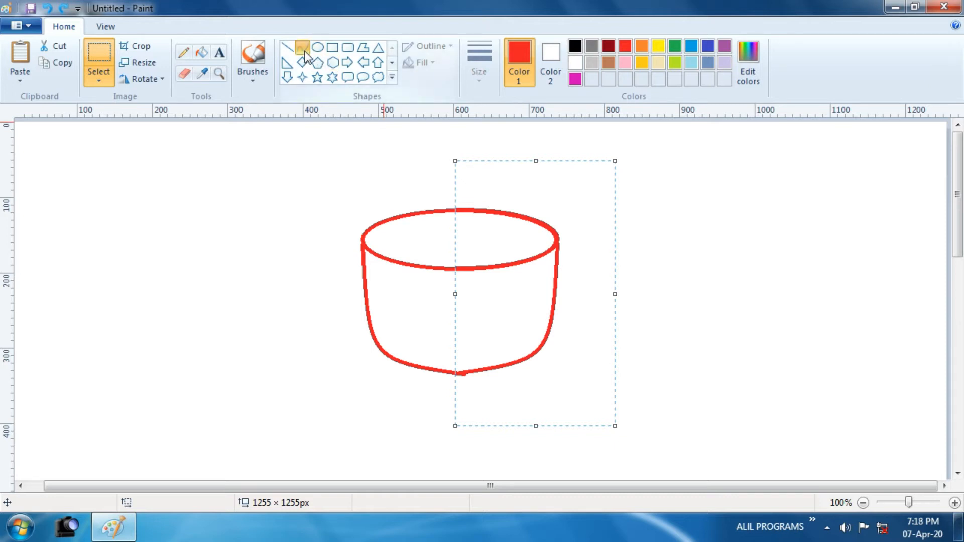
left_click(576, 47)
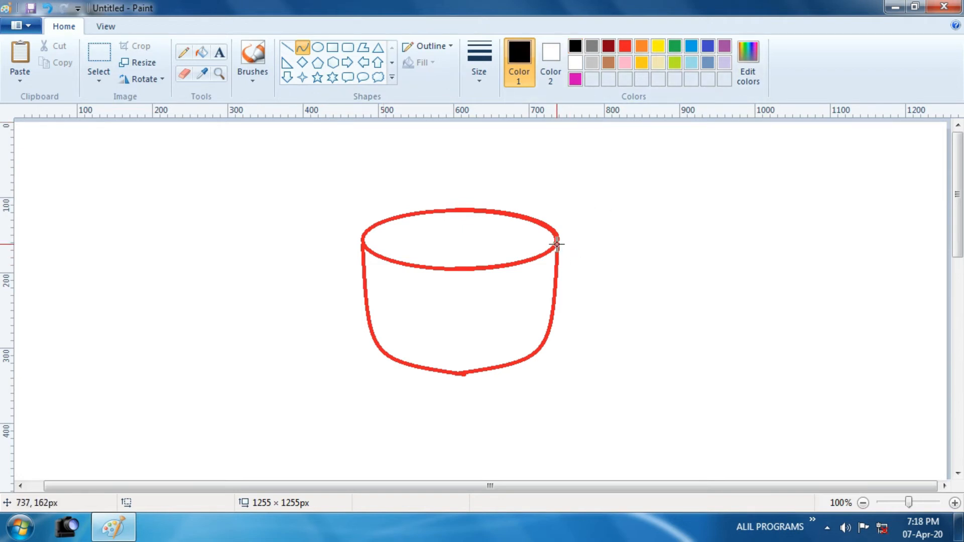
key("ctrl+z")
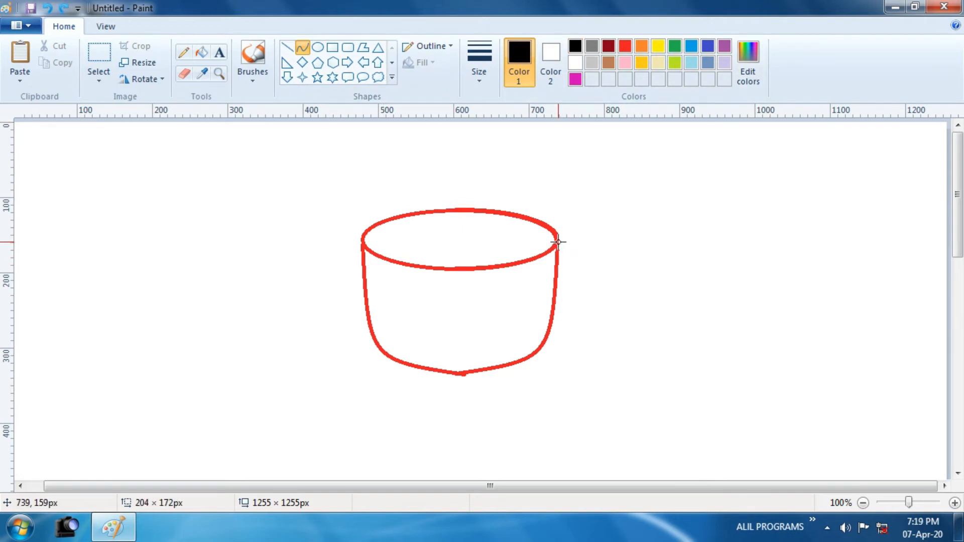
left_click_drag(557, 242, 577, 278)
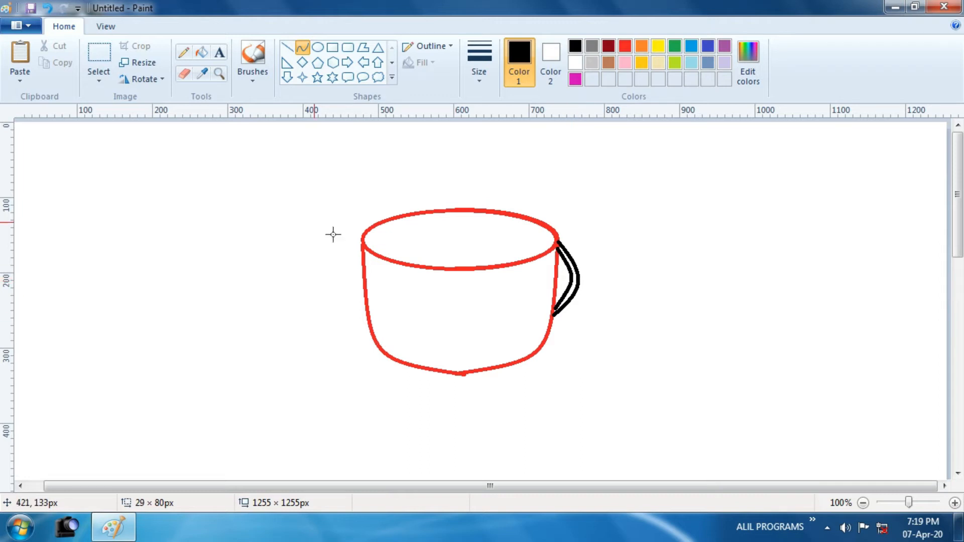
- Draw a light pink ellipse around the cup's base as the saucer and adjust it to about 327 × 98 px
left_click(317, 47)
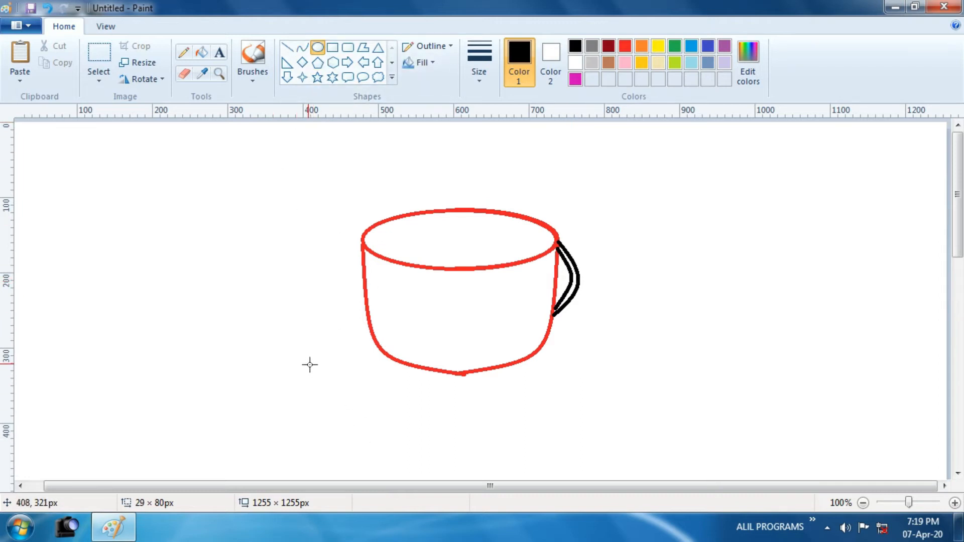
left_click(630, 61)
left_click_drag(329, 340, 599, 429)
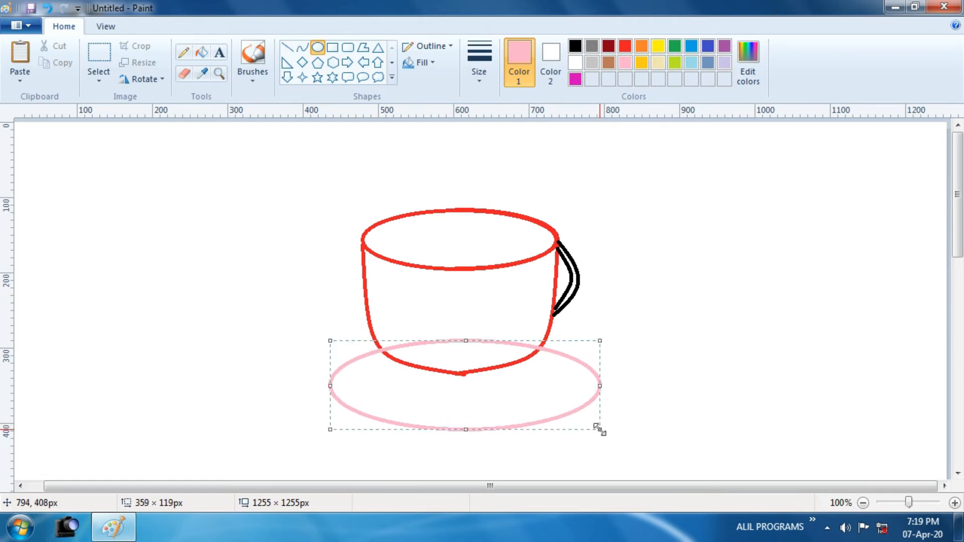
left_click_drag(529, 402, 530, 390)
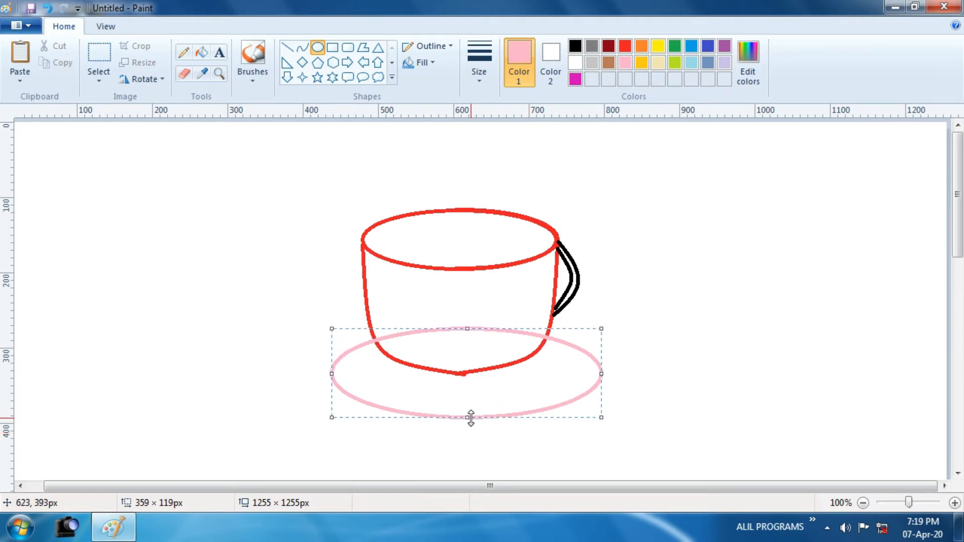
mouse_move(470, 417)
left_mouse_down()
mouse_move(469, 385)
mouse_move(469, 402)
left_mouse_up()
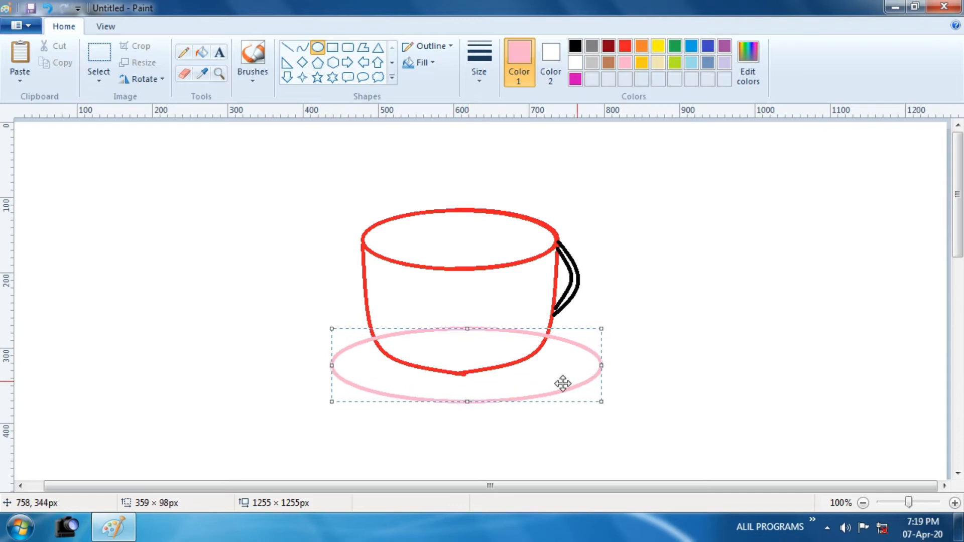
left_click_drag(603, 366, 585, 367)
left_click_drag(332, 366, 340, 366)
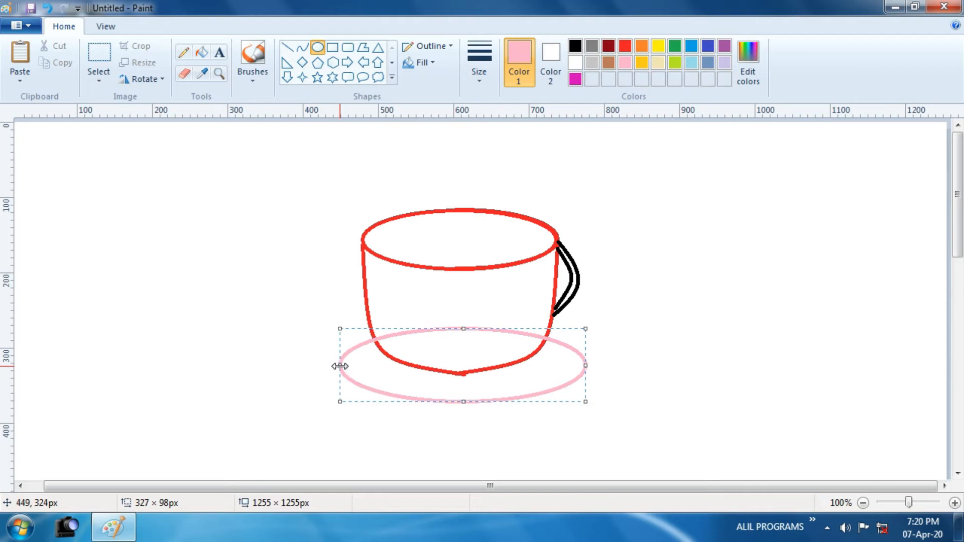
- Draw a black ellipse of about 247 × 46 px inside the saucer, around the bottom of the cup
left_click(318, 48)
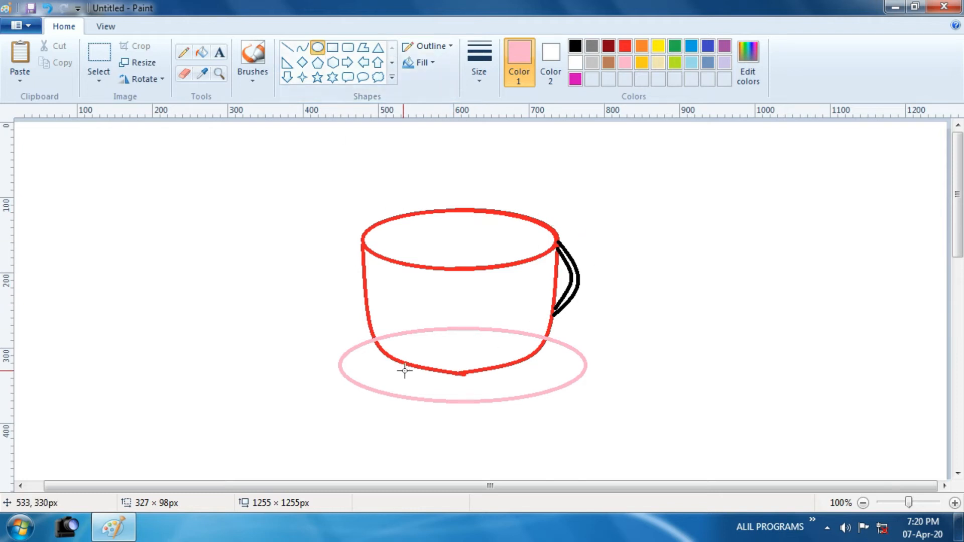
left_click_drag(378, 352, 563, 385)
left_click(575, 45)
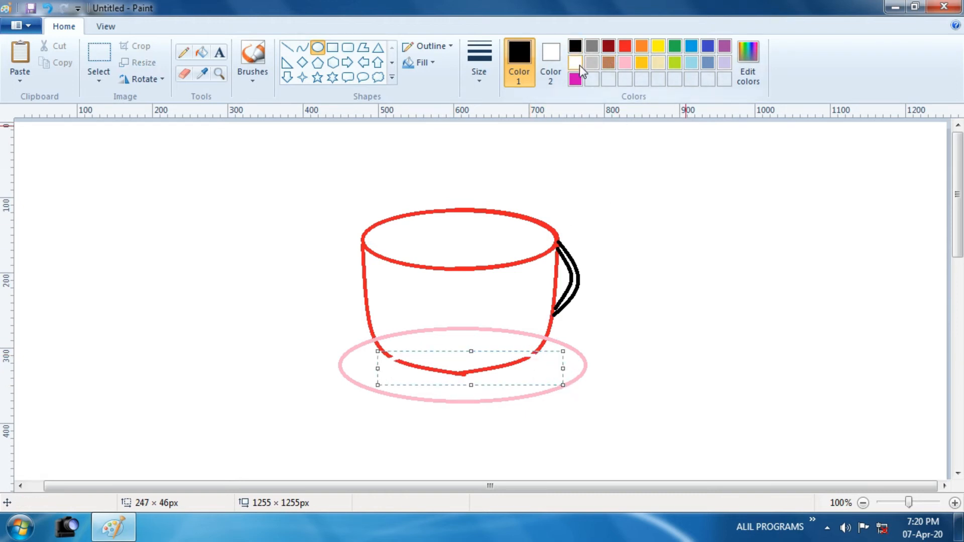
left_click(575, 47)
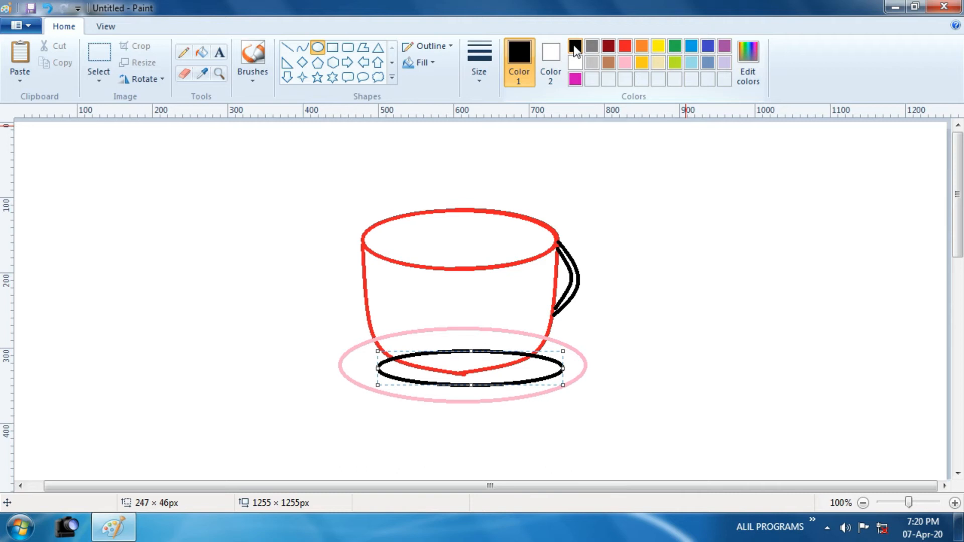
left_click(427, 166)
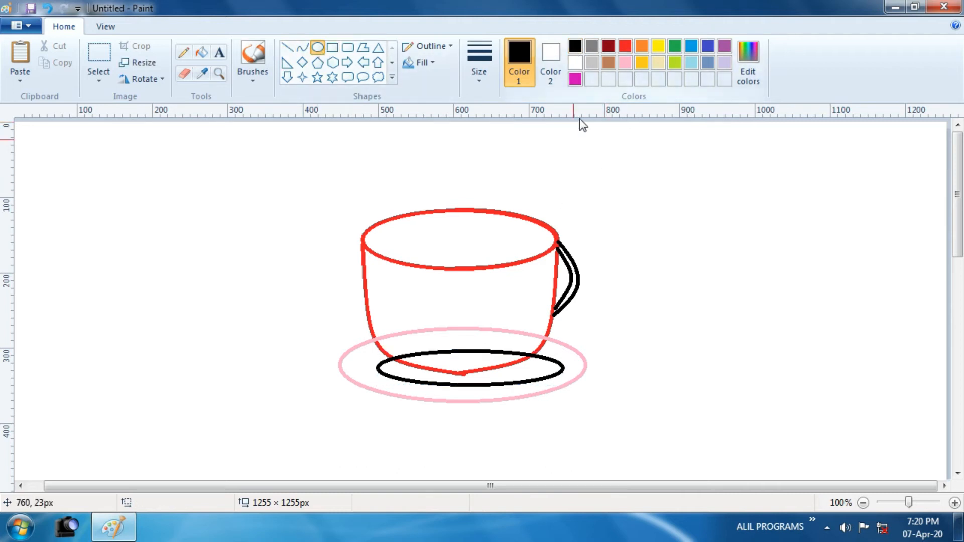
- Draw an ellipse inside the cup's rim, adjust it to about 234 × 68 px, and colour its outline brown
left_click_drag(372, 229, 548, 256)
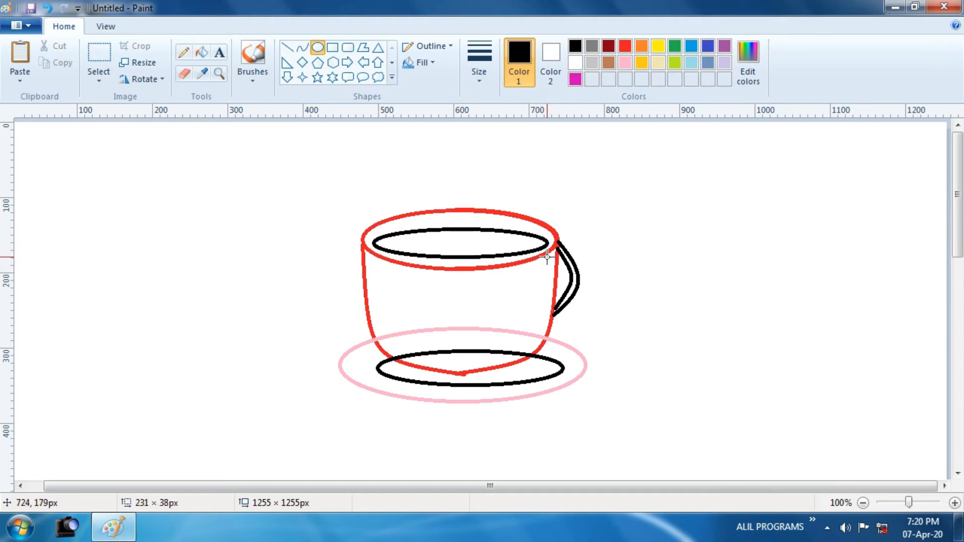
left_click_drag(459, 228, 458, 212)
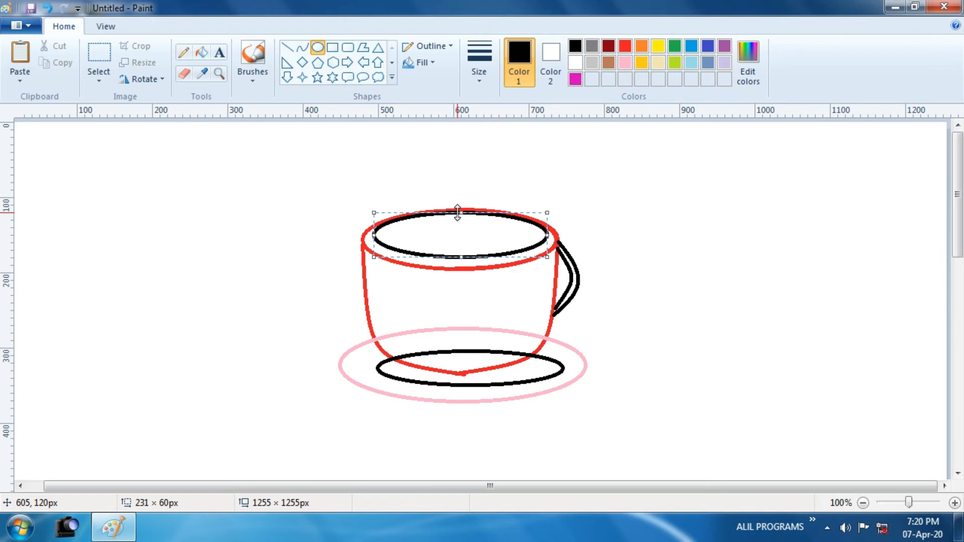
left_click_drag(375, 235, 371, 235)
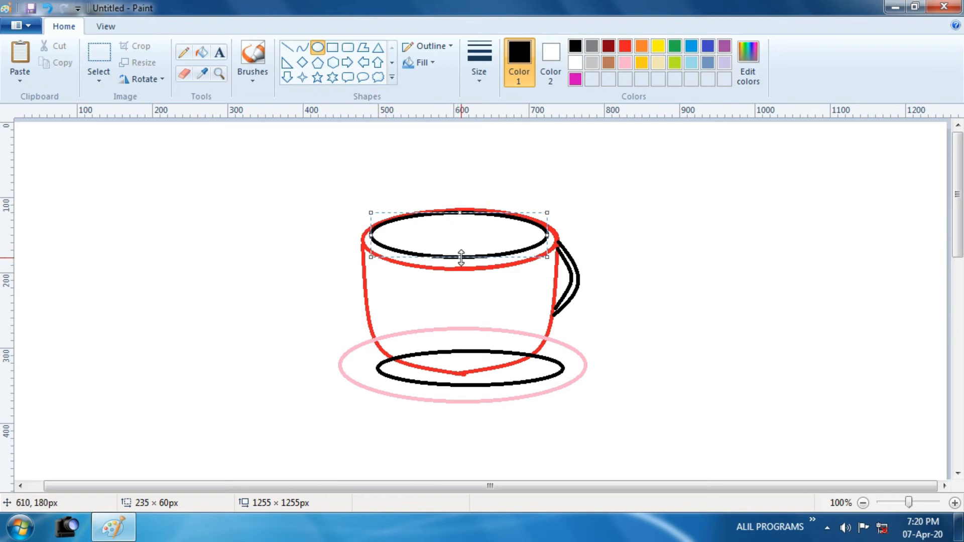
left_click_drag(459, 256, 459, 262)
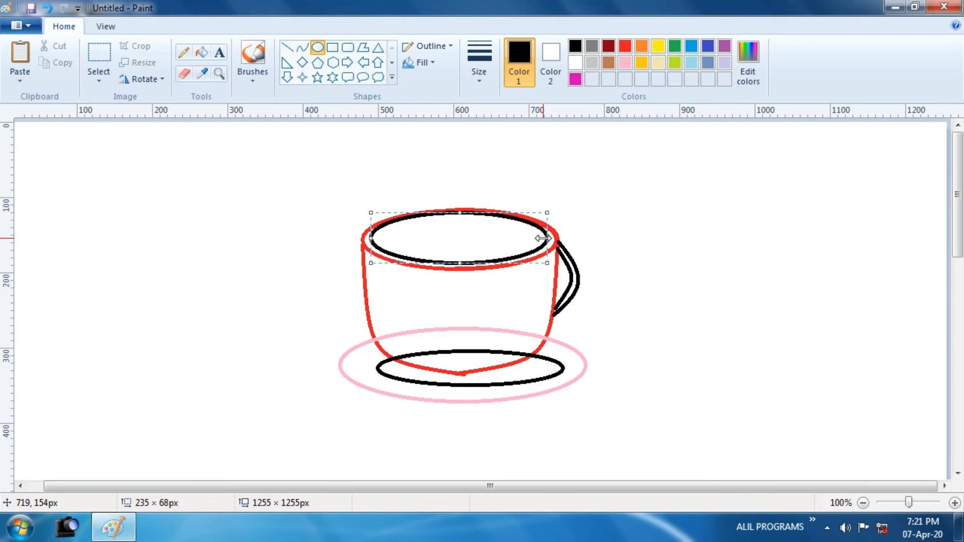
left_click_drag(542, 238, 546, 238)
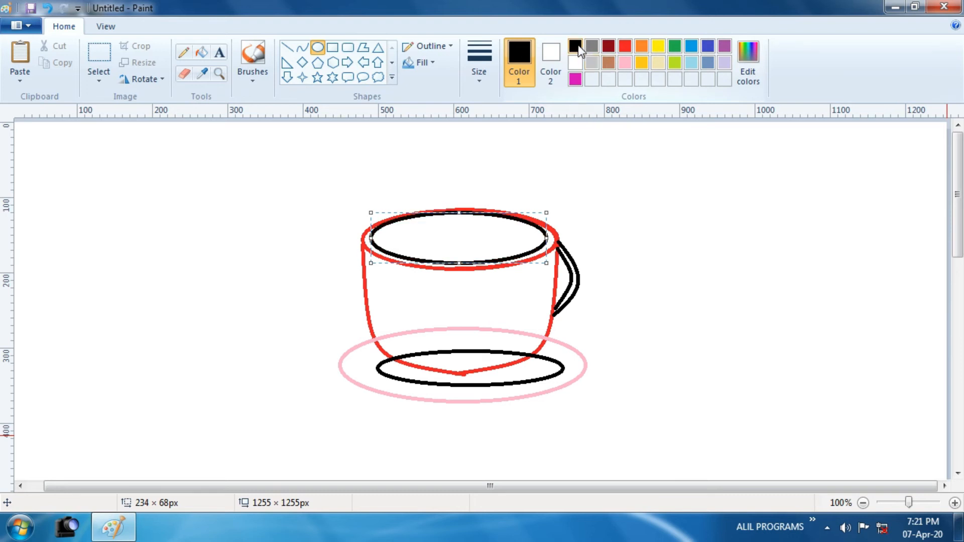
left_click(613, 63)
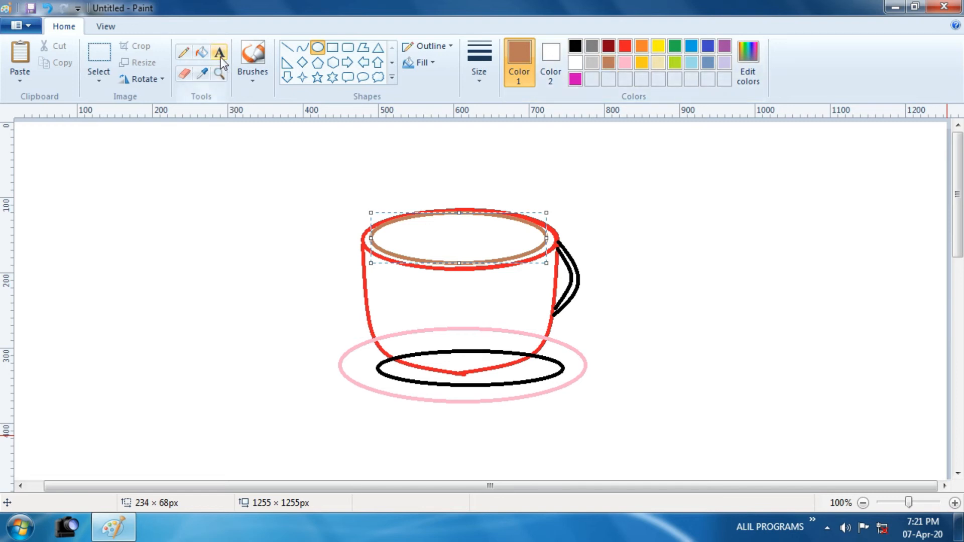
- Erase the parts of the pink and black saucer ellipses that cross the cup's body, zooming in for the details
left_click(187, 75)
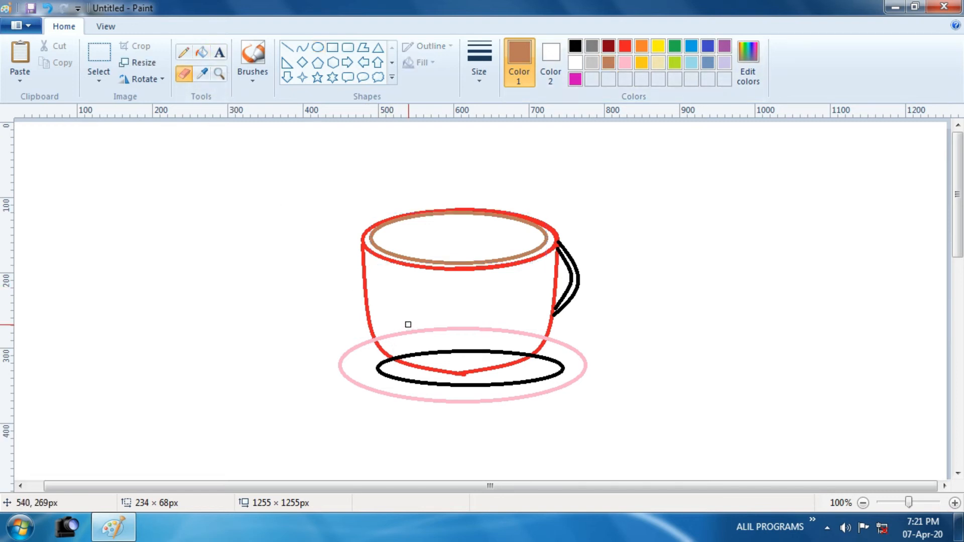
mouse_move(408, 323)
left_mouse_down()
mouse_move(387, 337)
mouse_move(423, 328)
mouse_move(538, 335)
mouse_move(496, 333)
mouse_move(510, 326)
mouse_move(380, 334)
mouse_move(419, 353)
mouse_move(500, 351)
left_mouse_up()
left_click(219, 73)
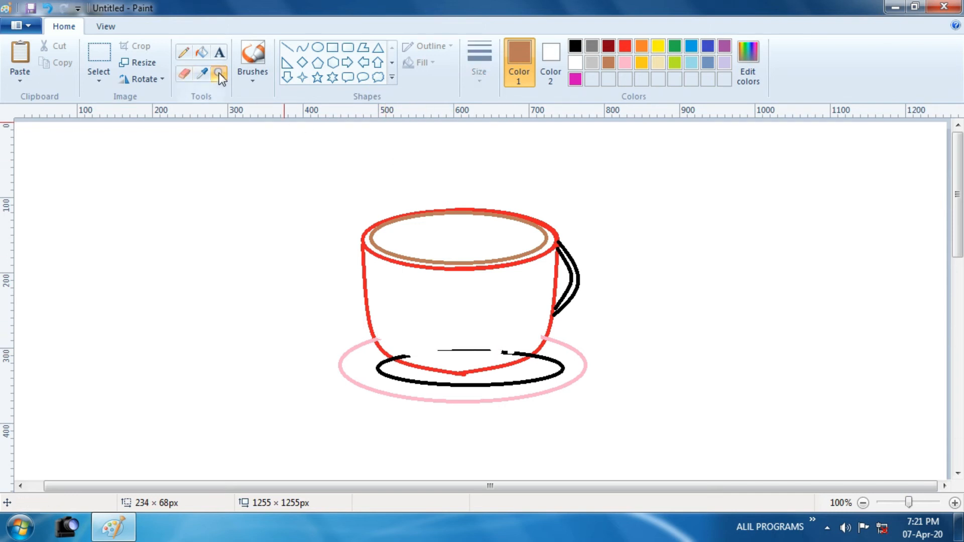
left_click(560, 337)
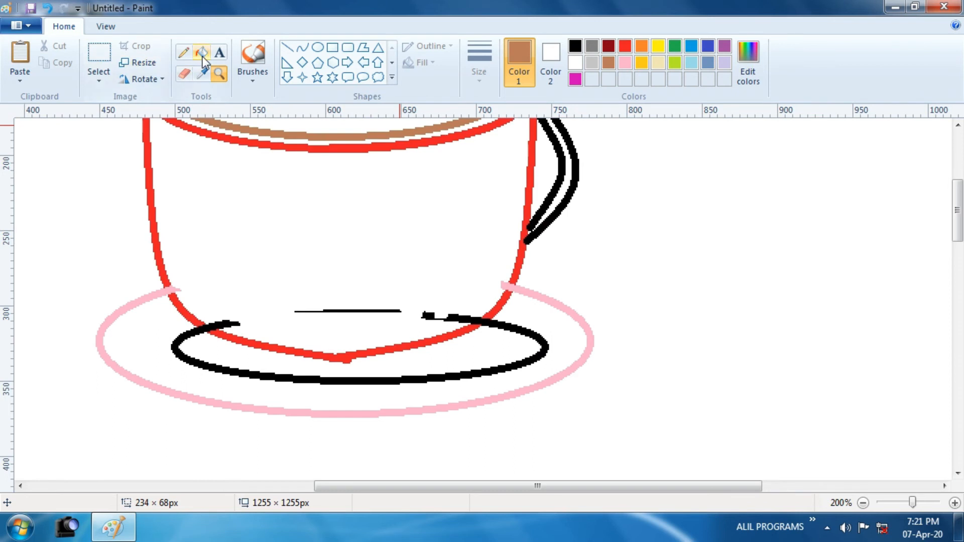
left_click(185, 75)
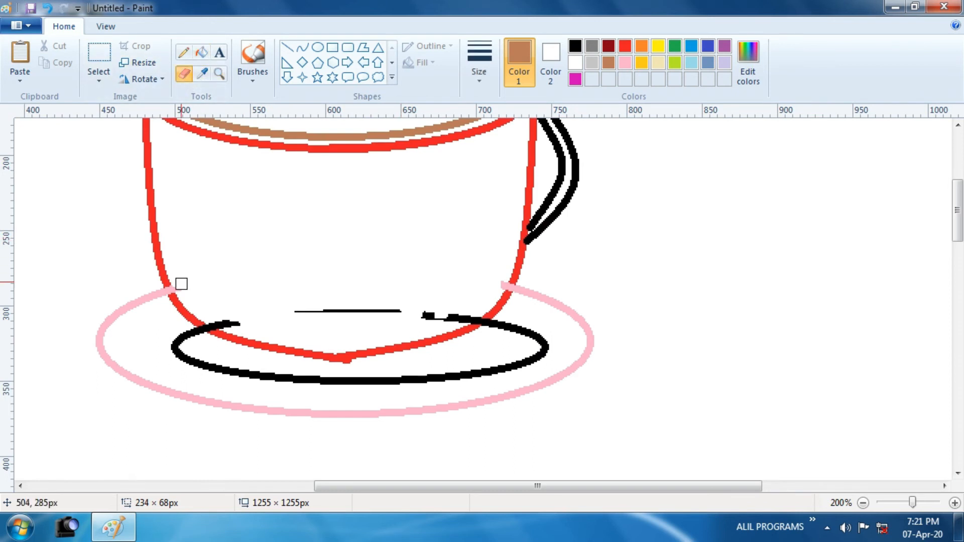
mouse_move(209, 301)
left_mouse_down()
mouse_move(232, 323)
mouse_move(306, 316)
mouse_move(272, 319)
left_mouse_up()
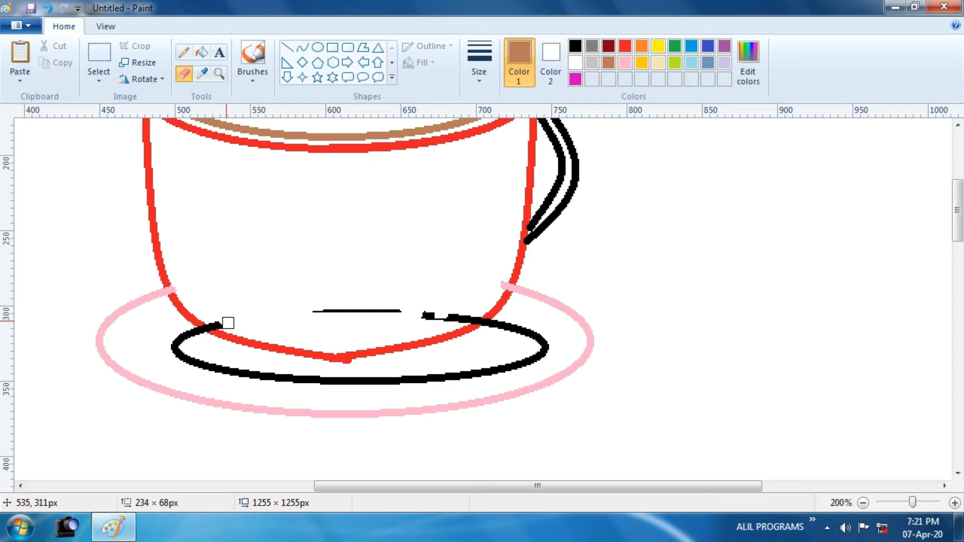
mouse_move(317, 305)
left_mouse_down()
mouse_move(432, 308)
mouse_move(432, 320)
mouse_move(455, 312)
mouse_move(457, 321)
mouse_move(500, 282)
left_mouse_up()
mouse_move(469, 316)
left_mouse_down()
mouse_move(380, 319)
mouse_move(239, 303)
mouse_move(226, 325)
mouse_move(185, 285)
left_mouse_up()
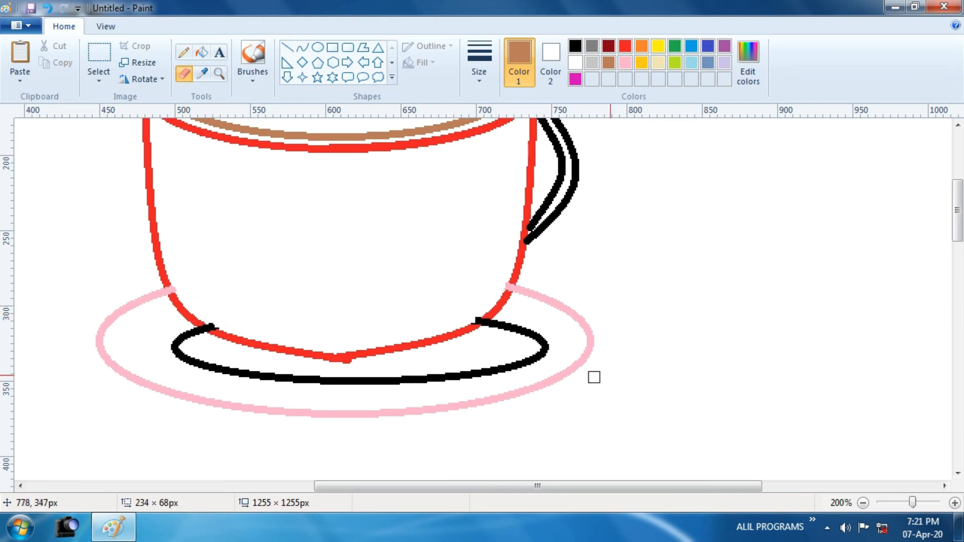
- Fill the area between the black saucer ellipse and the cup's base with light gray
left_click_drag(911, 503, 908, 503)
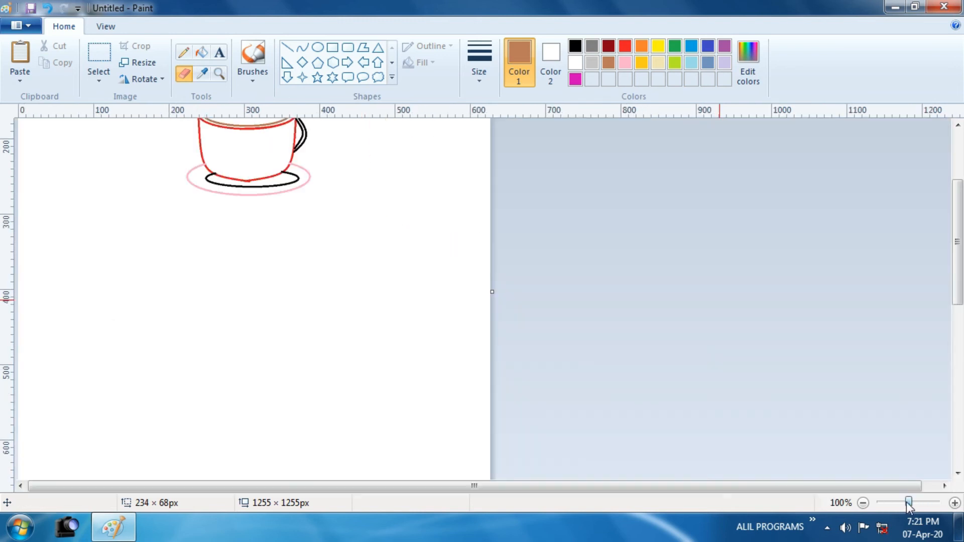
left_click_drag(957, 300, 952, 248)
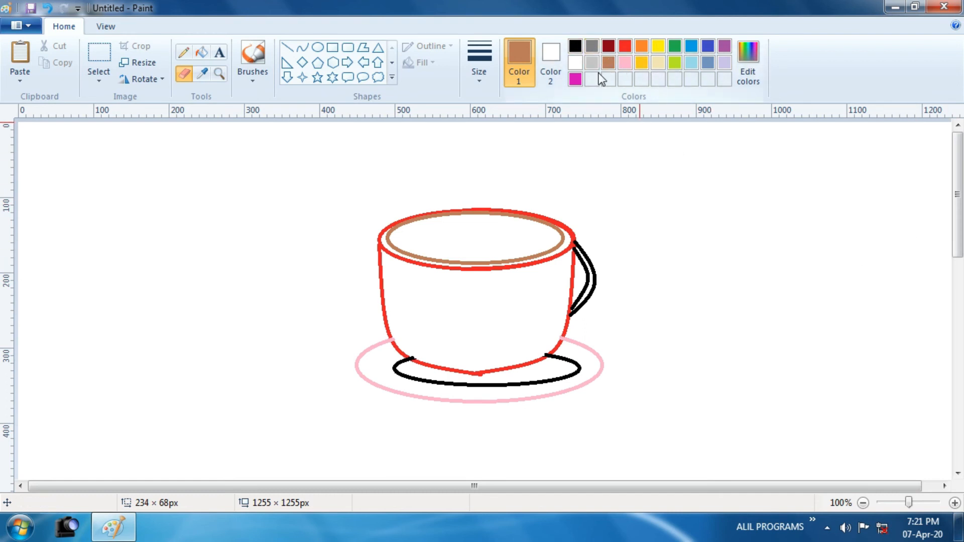
left_click(591, 63)
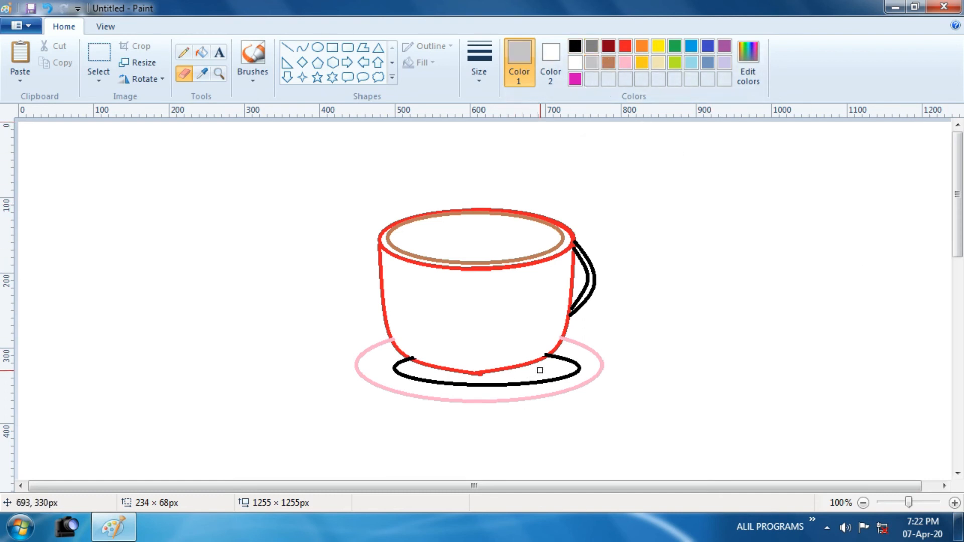
left_click(201, 52)
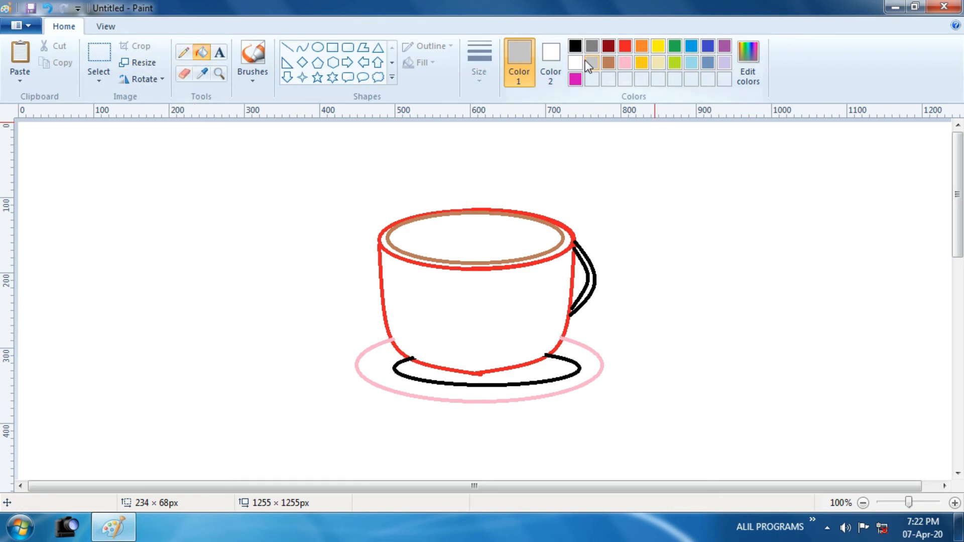
left_click(543, 367)
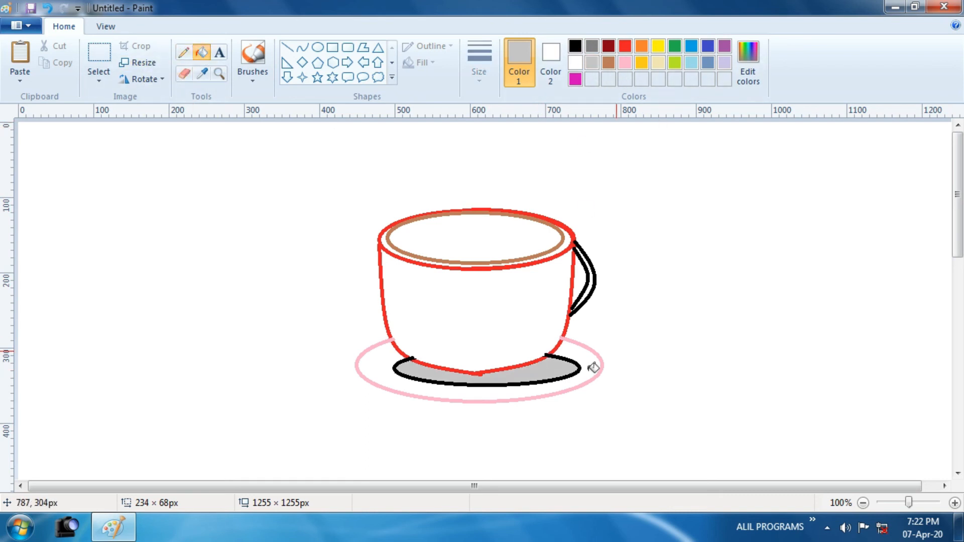
- Fill the saucer's outer ring and the narrow band around the cup's rim with dark gray
left_click(592, 49)
left_click(591, 361)
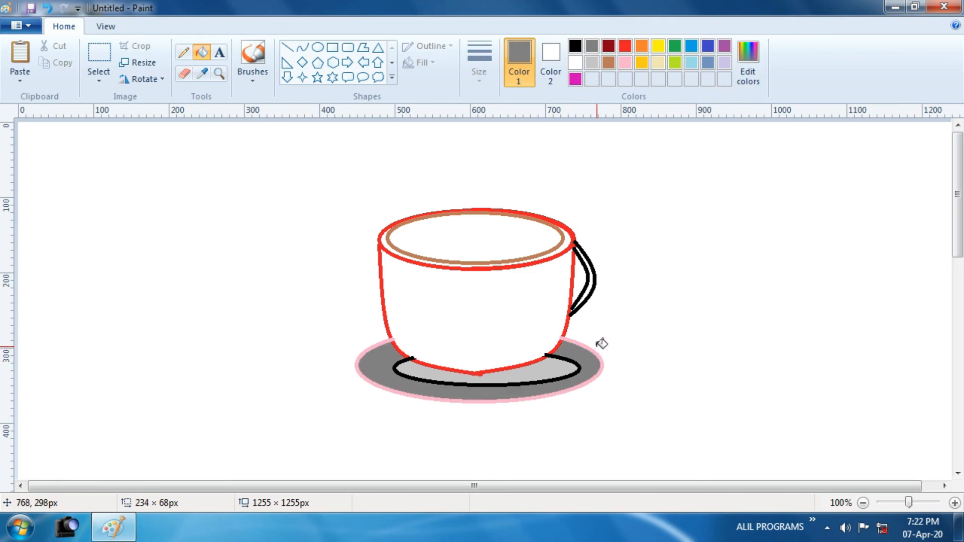
left_click(573, 235)
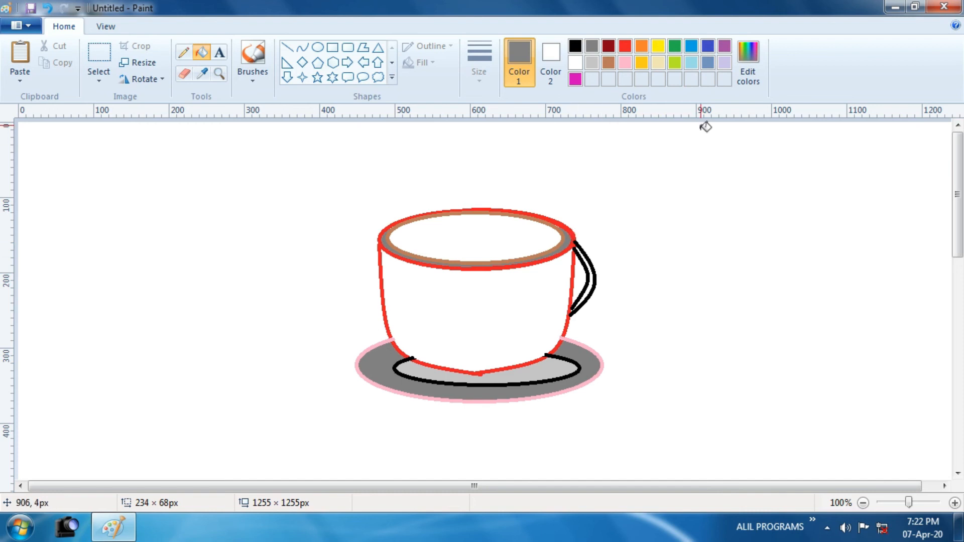
- Fill the cup's body with golden yellow and the ellipse inside its rim with light blue
left_click(640, 64)
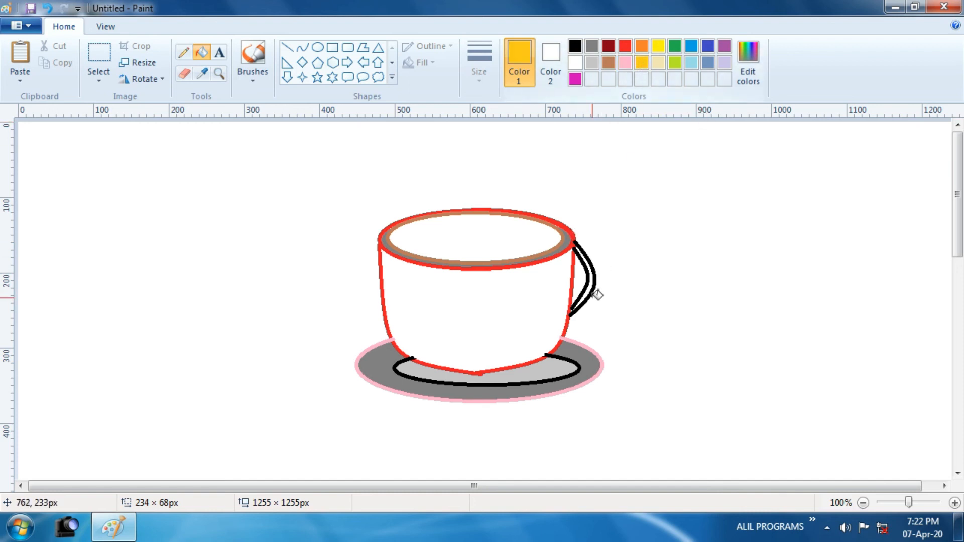
left_click(531, 299)
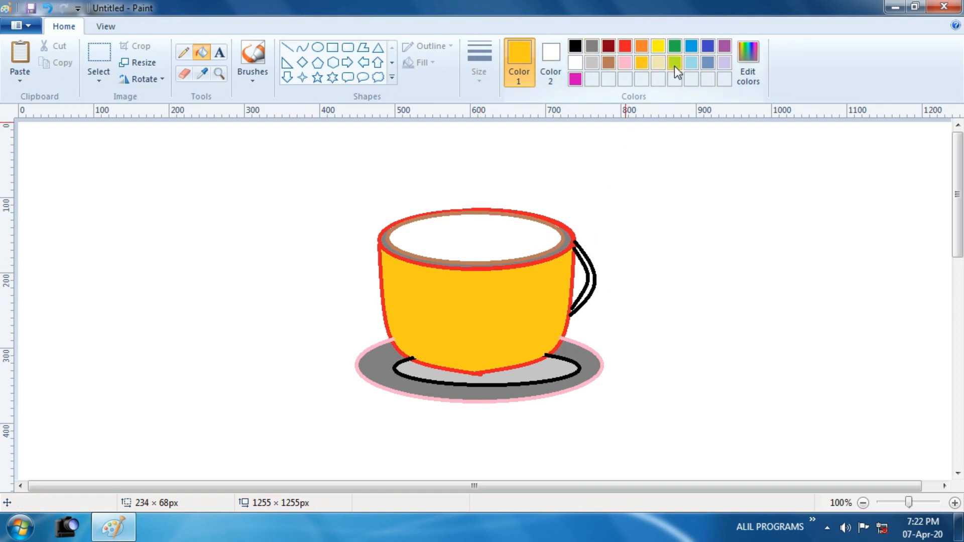
left_click(691, 62)
left_click(518, 229)
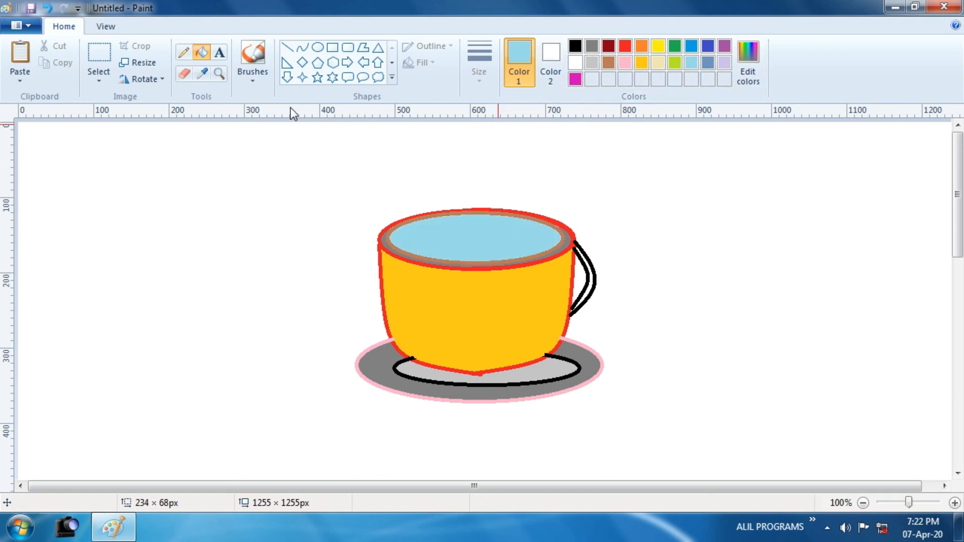
- Draw five thin, wavy light gray steam lines rising above the cup with the Pencil
left_click(184, 53)
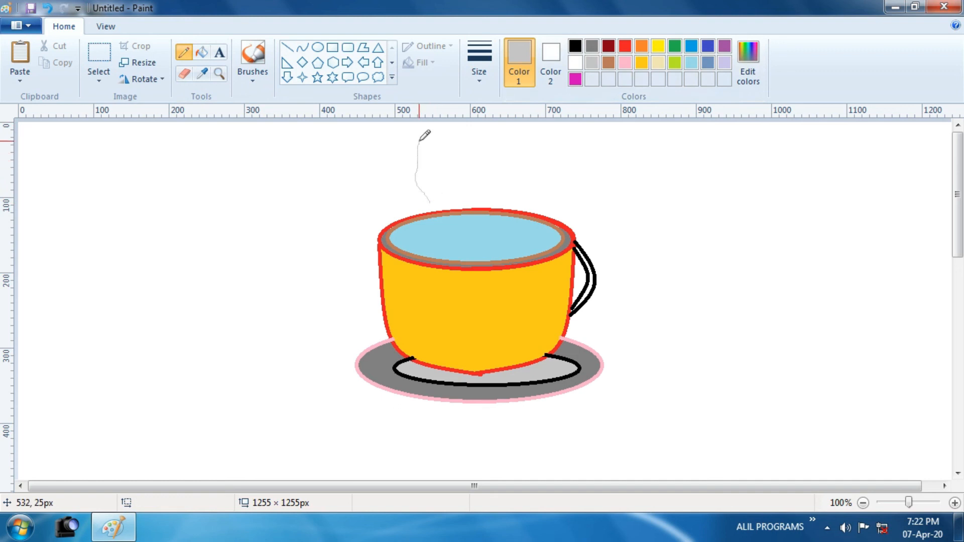
left_click_drag(455, 199, 453, 143)
left_click_drag(477, 197, 480, 153)
left_click_drag(512, 201, 505, 155)
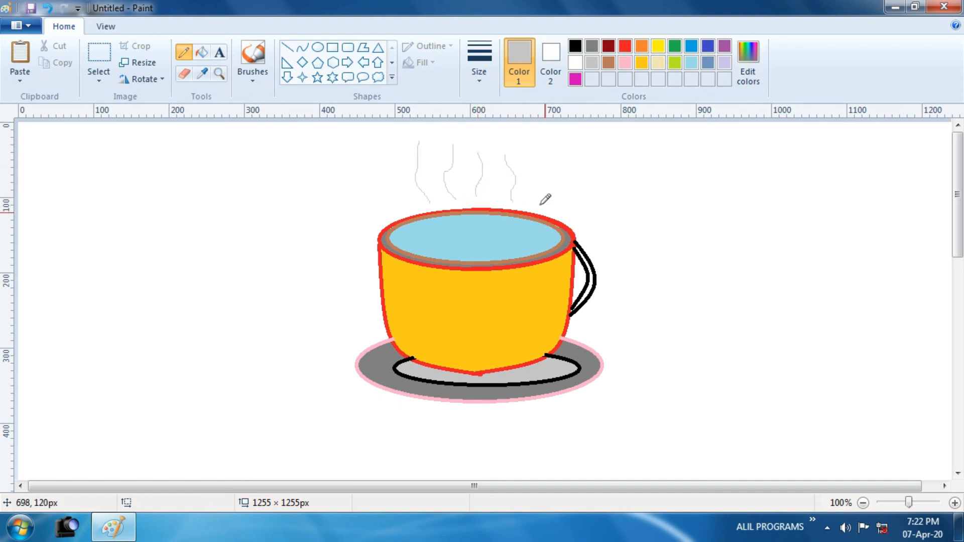
left_click_drag(544, 207, 534, 148)
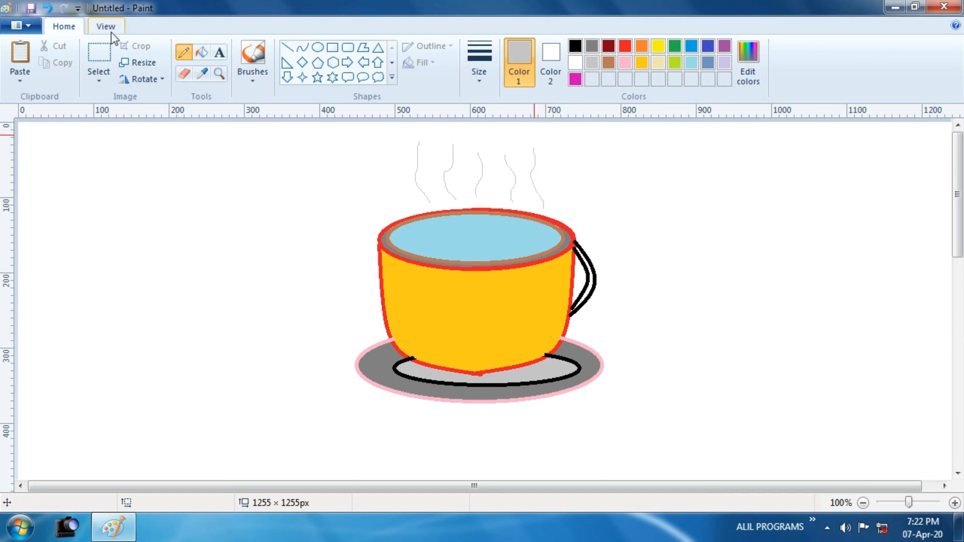
- Add the text "cup" in orange, bold, size 72, beside the cup above its handle's right side
left_click(219, 52)
left_click(645, 165)
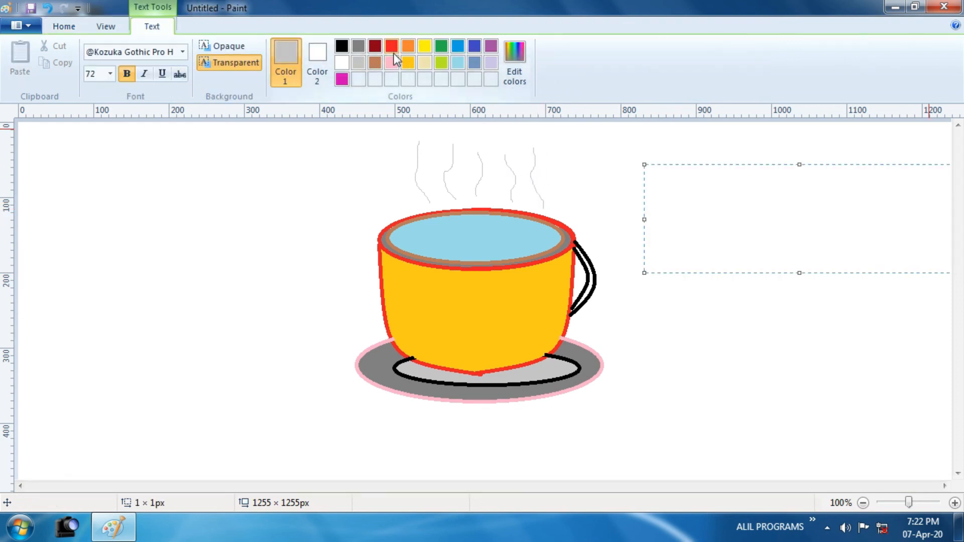
left_click(409, 46)
type("cu")
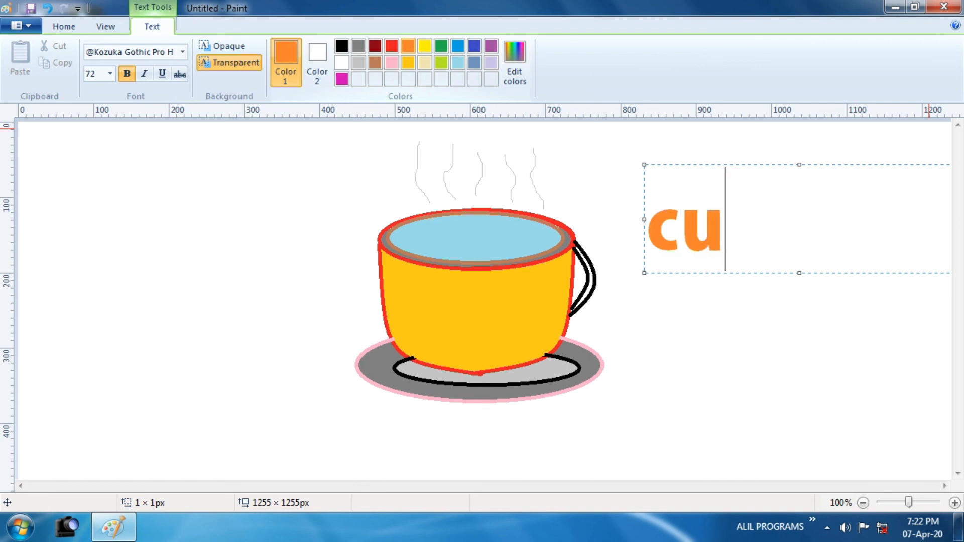
type("p")
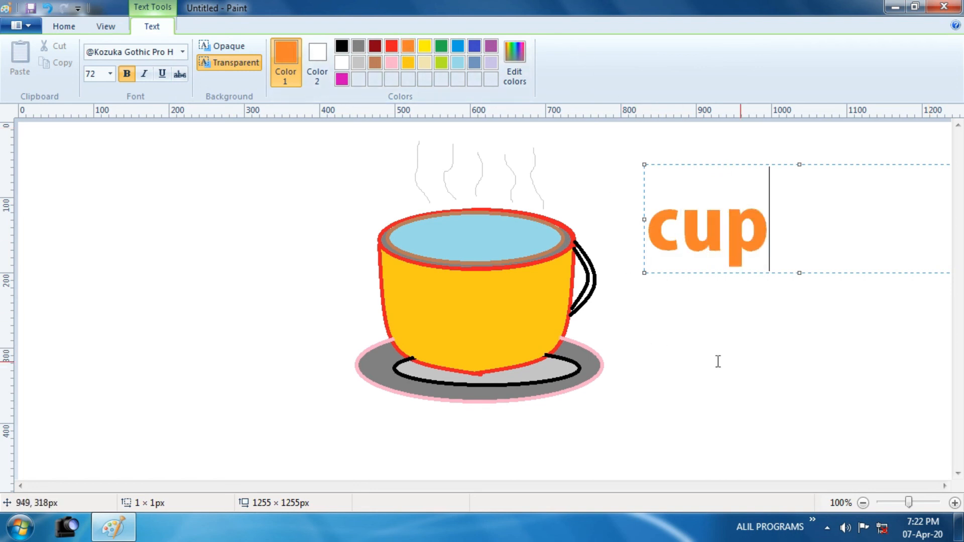
left_click(797, 371)
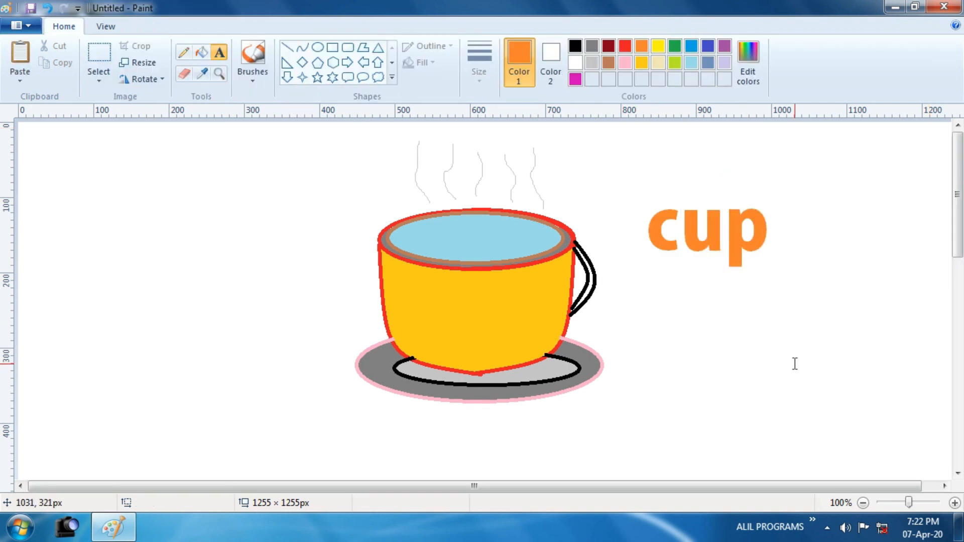